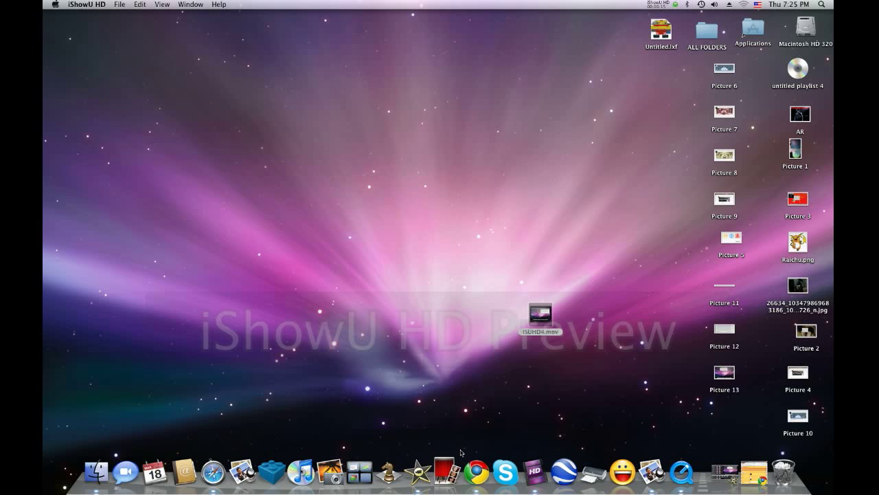
left_click(805, 30)
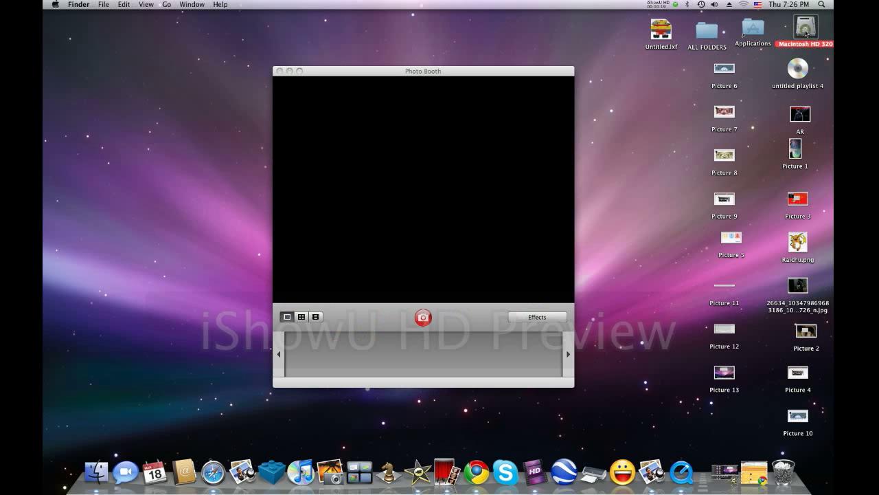
double_click(805, 30)
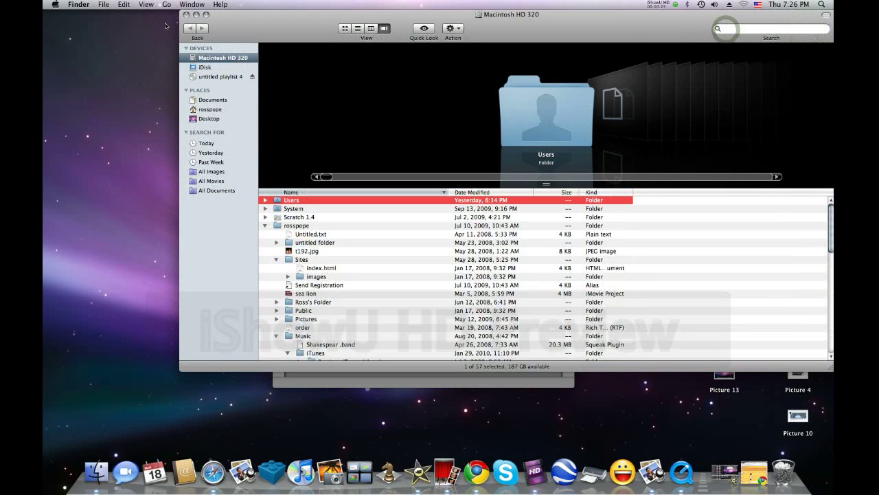
left_click(185, 14)
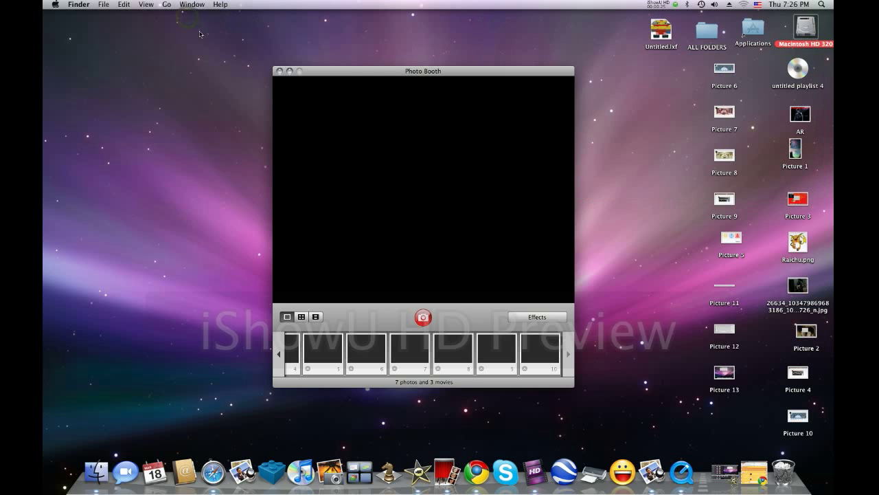
Step: Move the Photo Booth window higher on the desktop and take a single still photo with a strengthened Twirl effect
left_click_drag(365, 71, 347, 42)
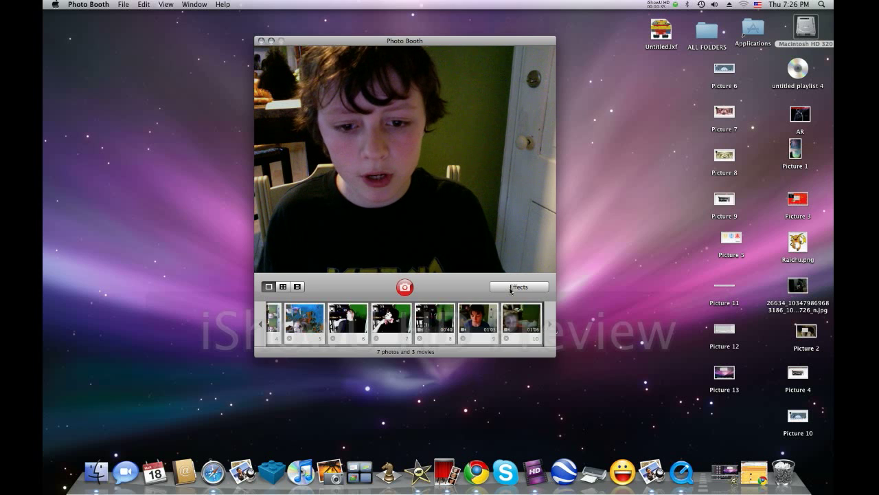
left_click(510, 290)
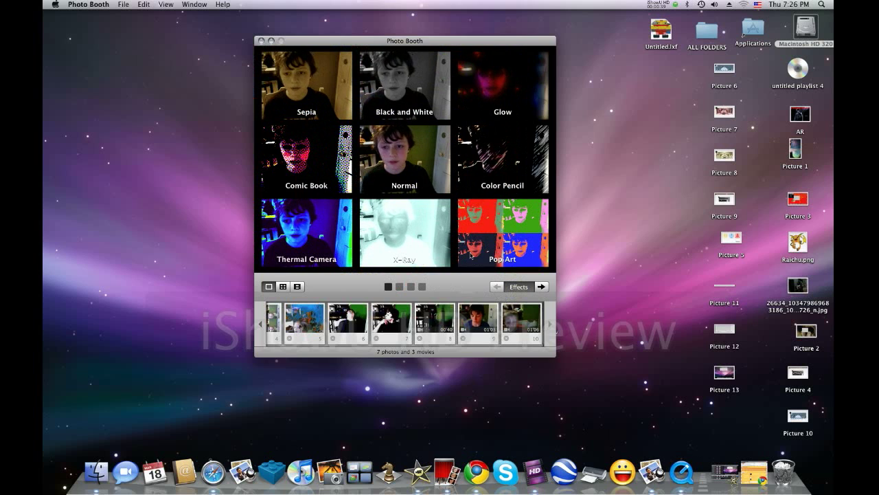
left_click(541, 288)
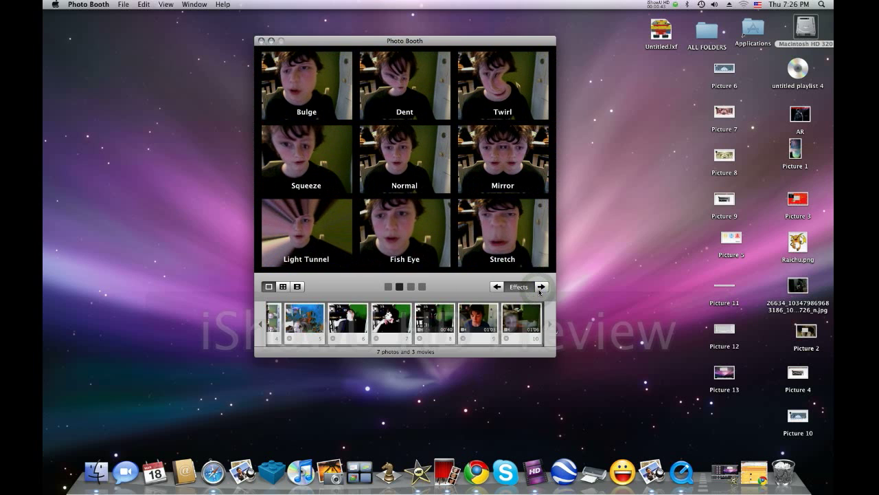
left_click(410, 259)
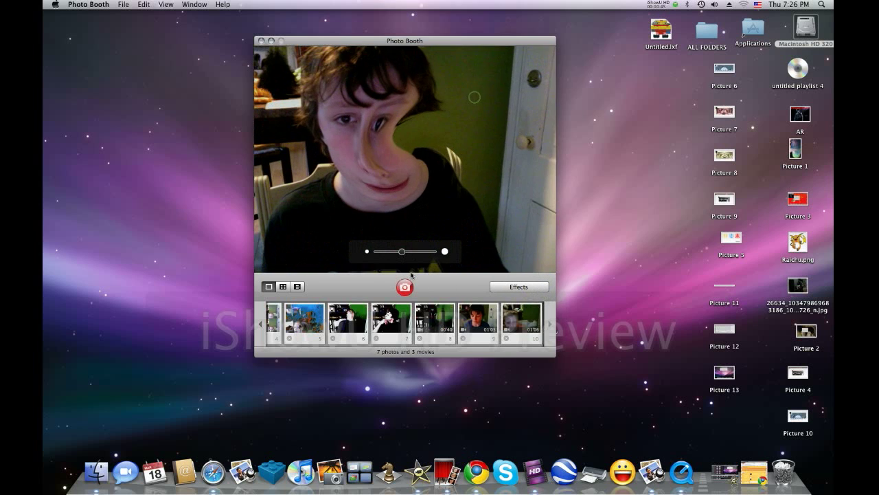
left_click(401, 287)
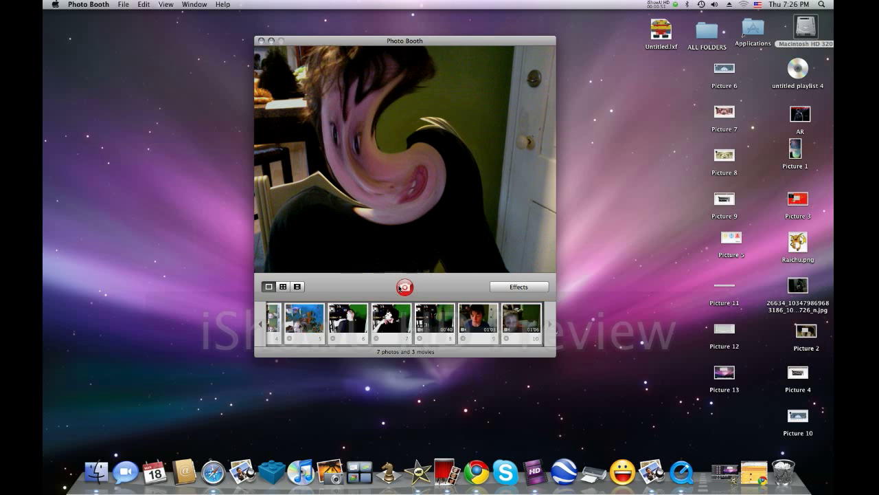
Step: Take a burst of four quick pictures with the Twirl effect, and reduce the twirl strength
left_click(282, 287)
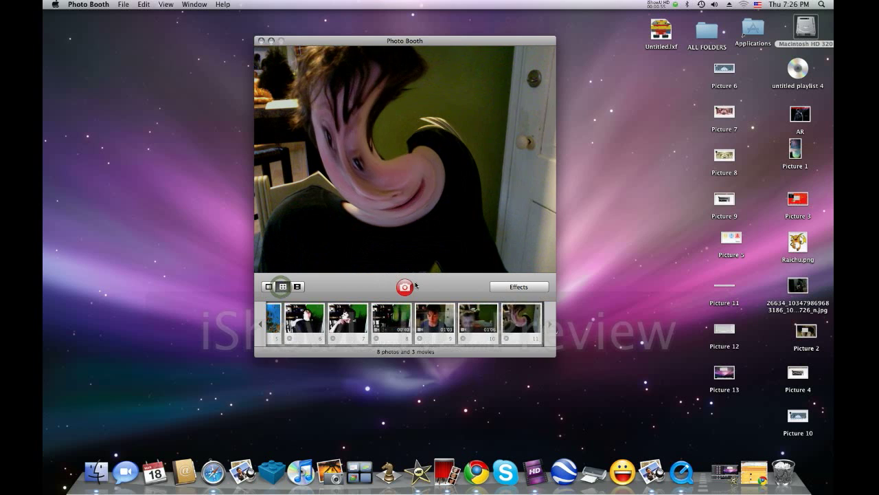
left_click(405, 287)
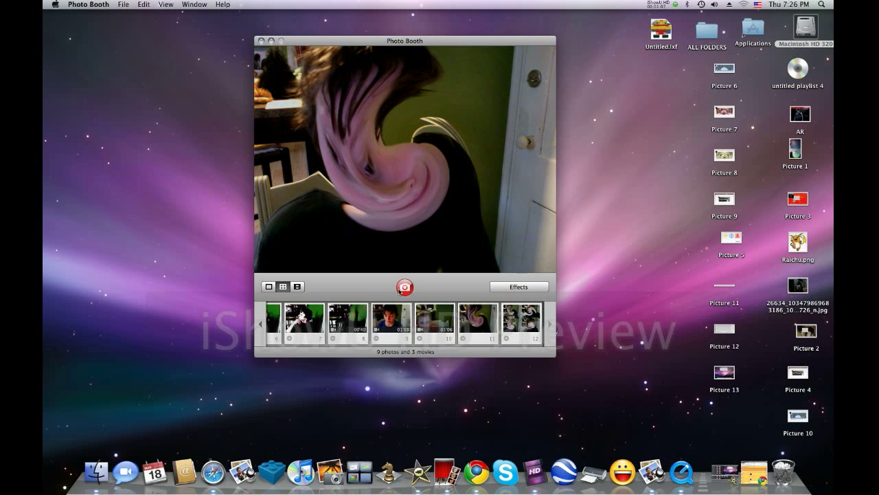
mouse_move(399, 253)
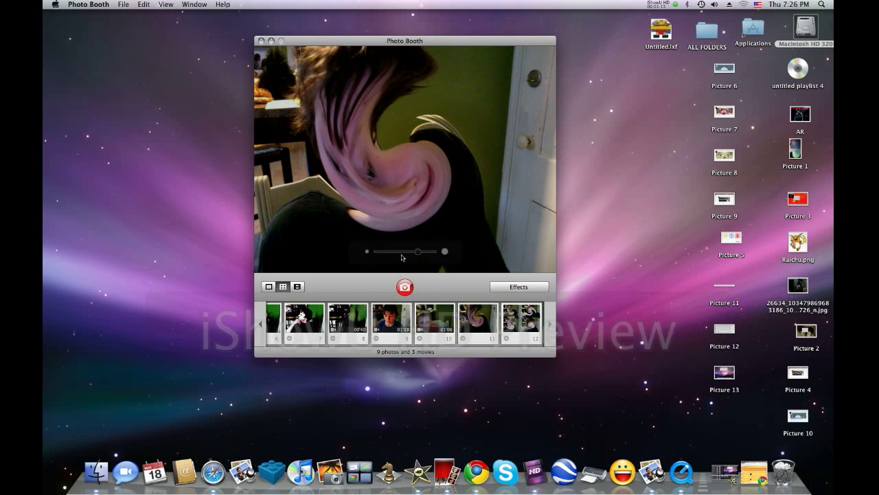
mouse_move(419, 253)
left_mouse_down()
mouse_move(388, 249)
mouse_move(407, 253)
left_mouse_up()
Step: Record a short movie clip of a few seconds using the Color Dots backdrop
left_click(492, 286)
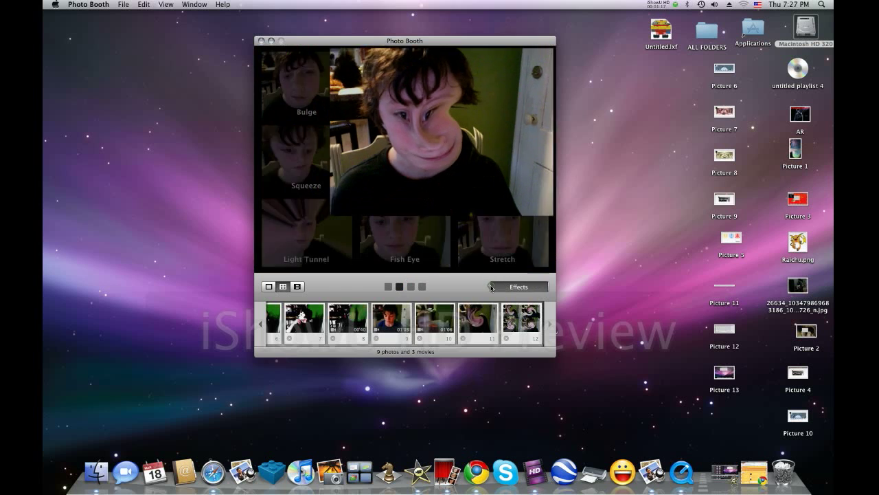
left_click(541, 287)
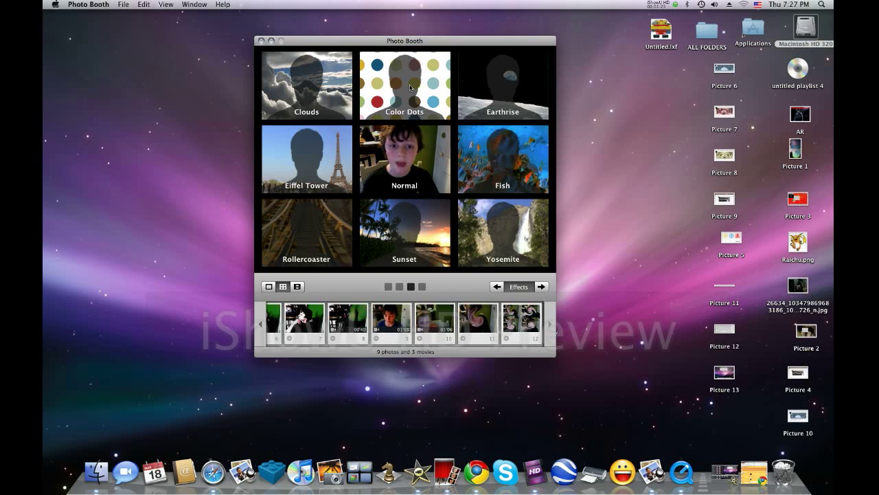
left_click(425, 112)
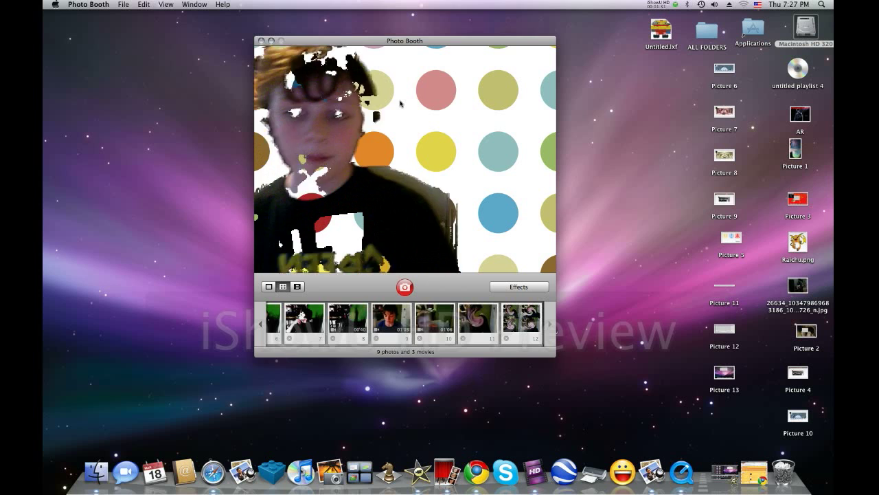
left_click(405, 287)
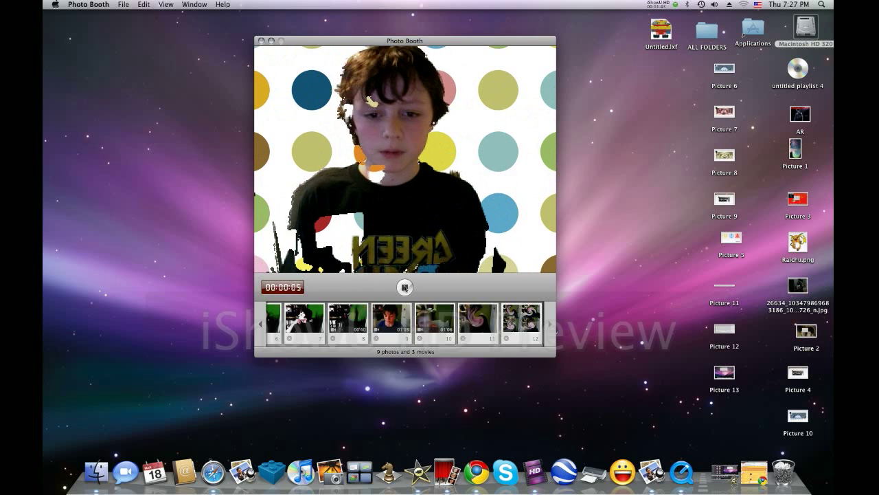
left_click(405, 287)
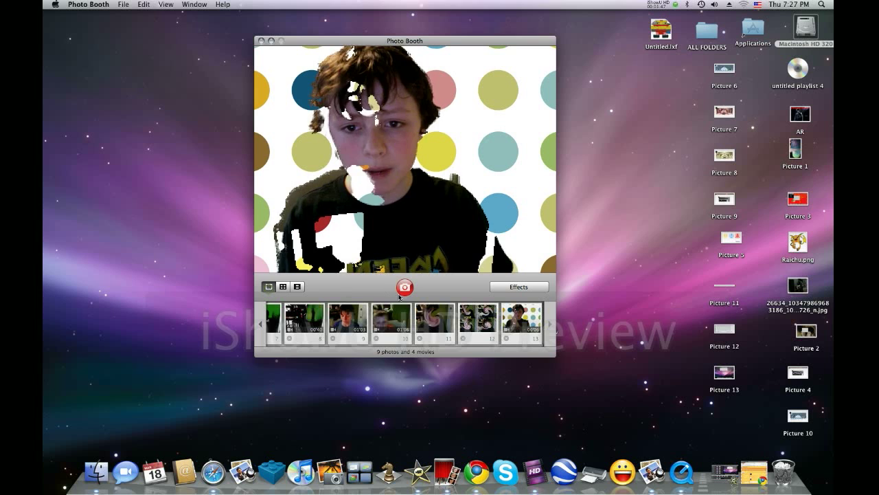
Step: Add the desktop JPG of the guitar player as a custom backdrop beside Normal and take a still photo with it
left_click(520, 287)
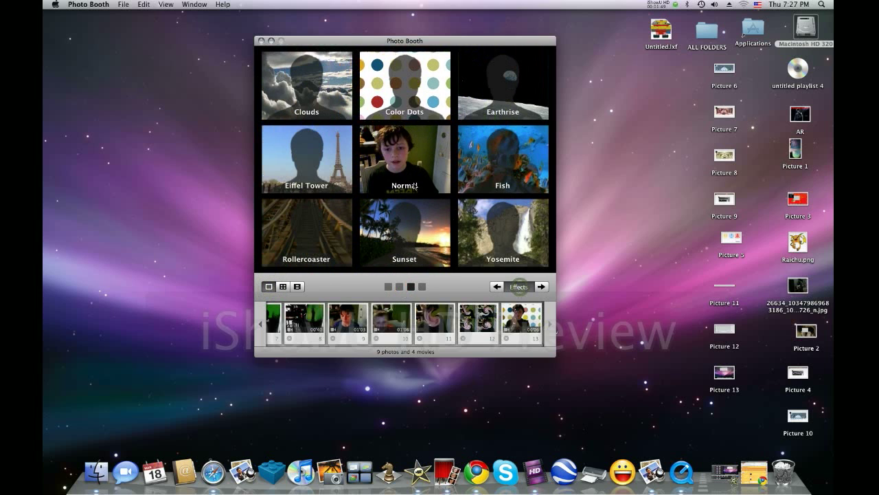
left_click(541, 287)
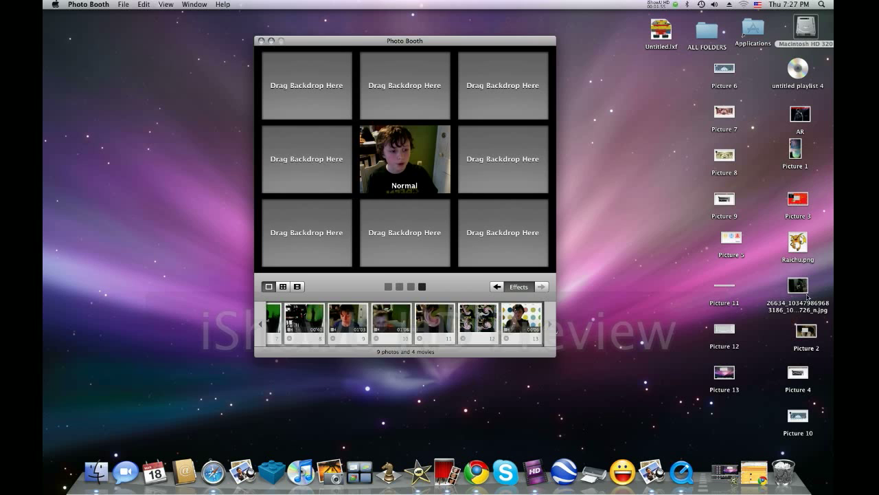
left_click_drag(798, 288, 514, 164)
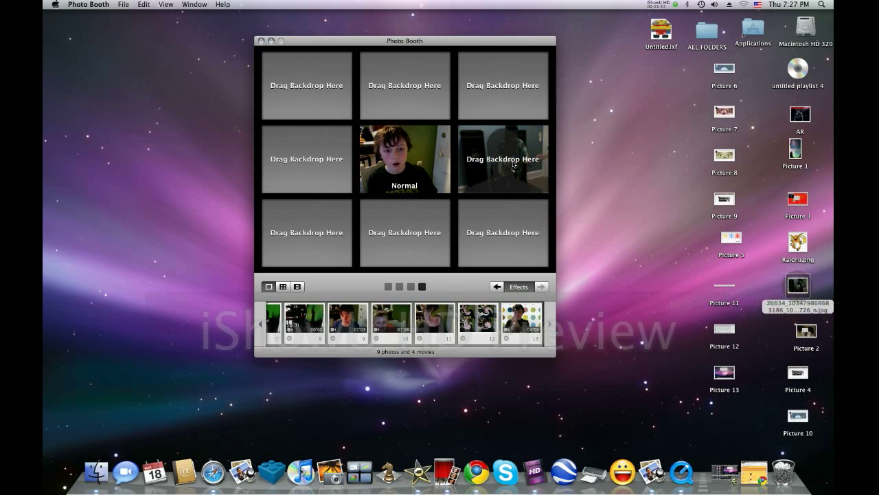
left_click(515, 167)
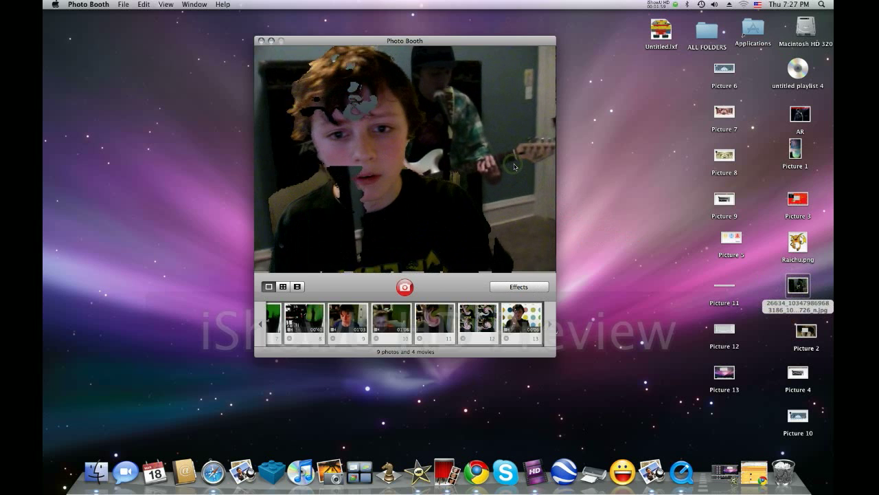
left_click(400, 289)
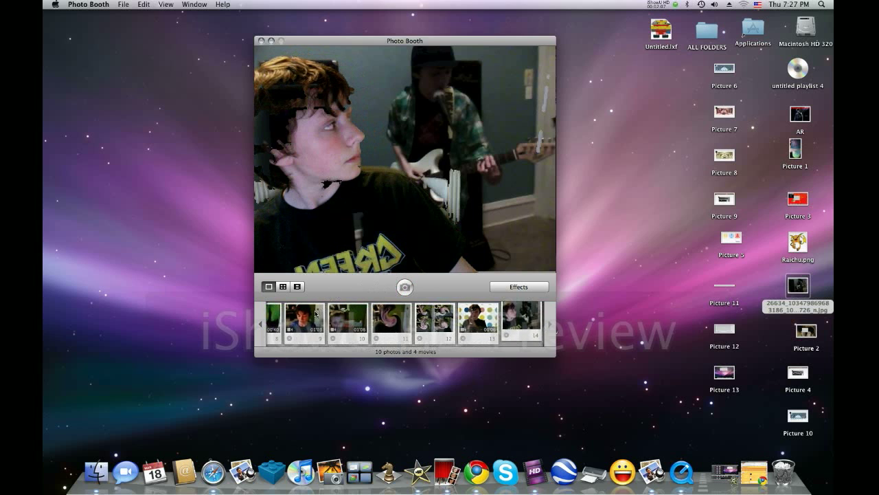
Step: Look back through the effect pages from the custom backdrops to the color effects such as Sepia and Pop Art
left_click(518, 286)
left_click(495, 287)
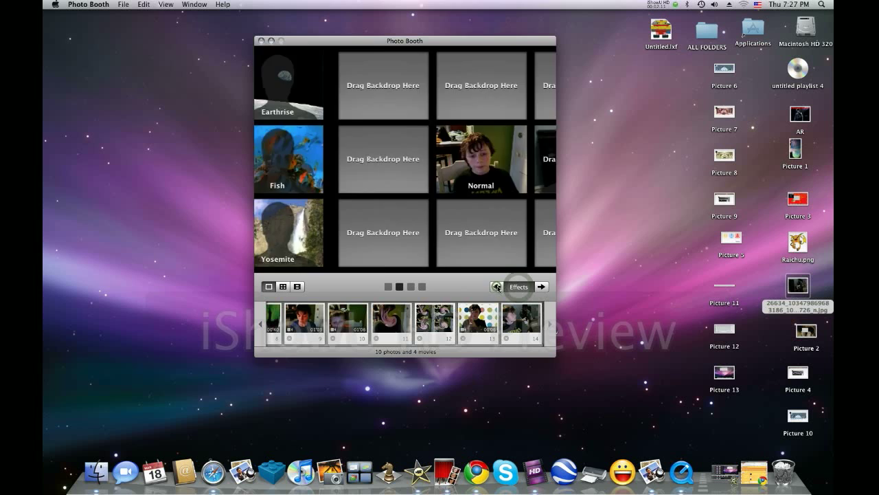
left_click(496, 286)
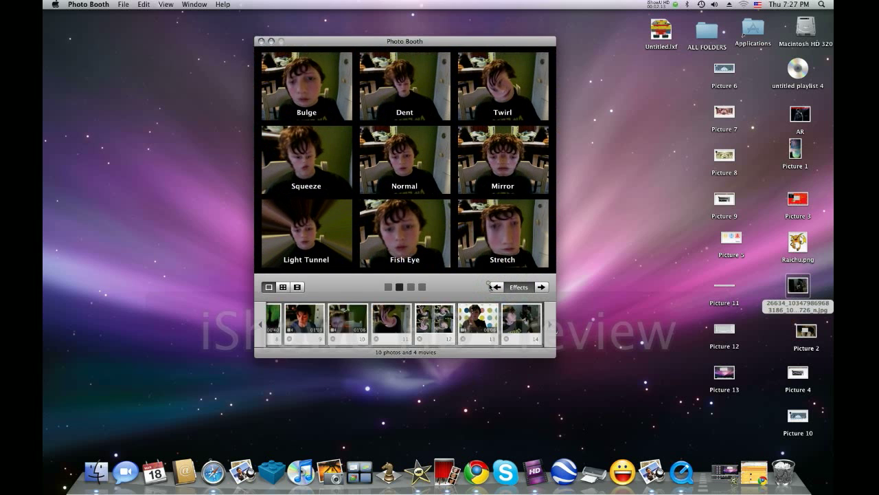
left_click(495, 286)
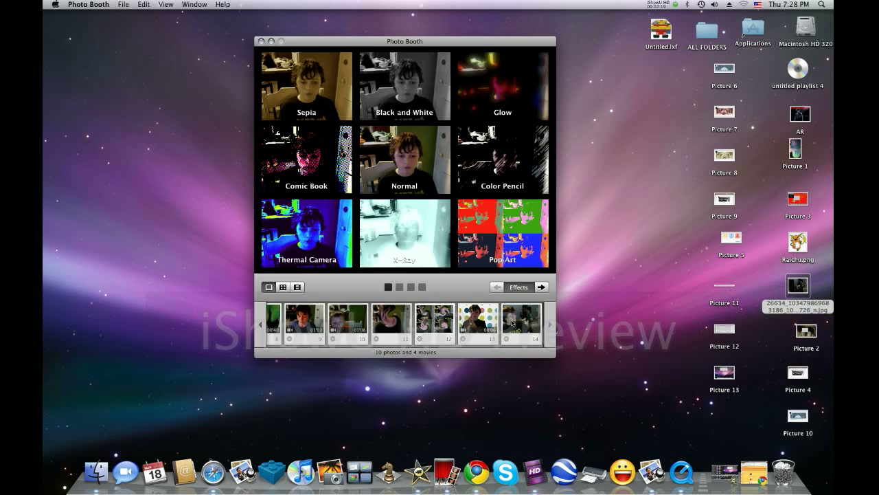
Step: Review the captured shots, including the custom-backdrop photo, the four-picture burst, the Twirl photo and the Color Dots movie
left_click(512, 322)
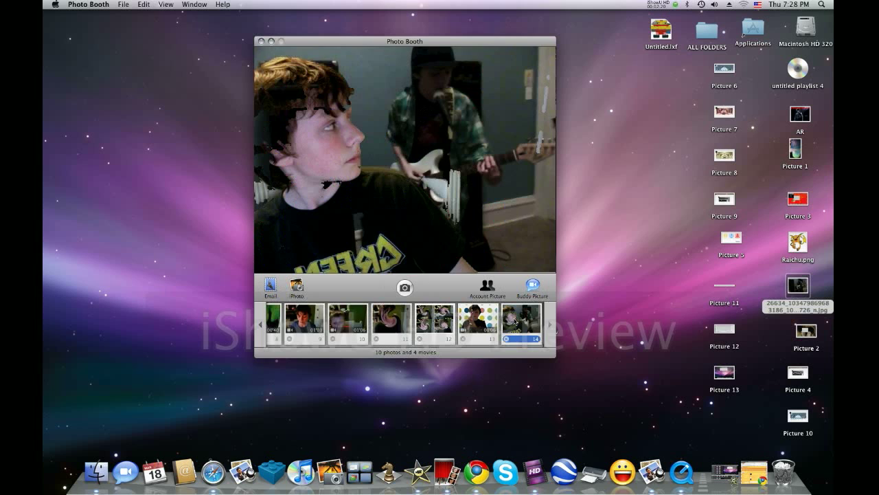
left_click(440, 323)
left_click(392, 319)
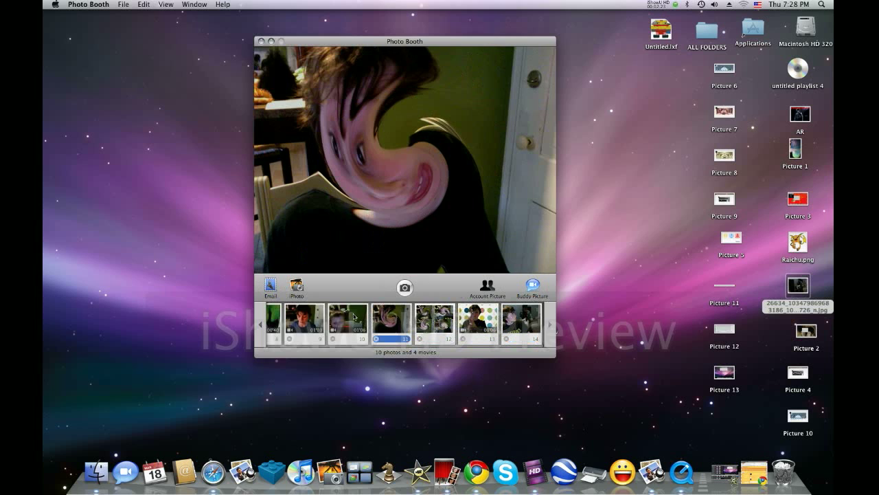
left_click(353, 317)
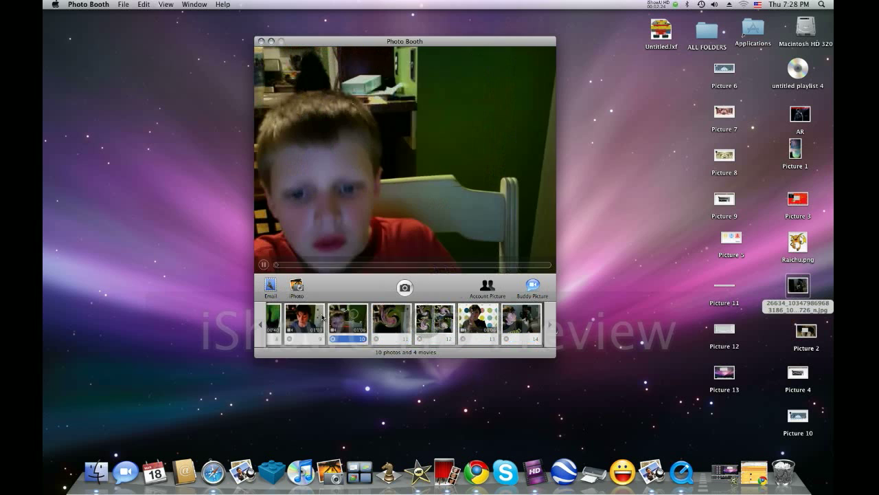
left_click(400, 324)
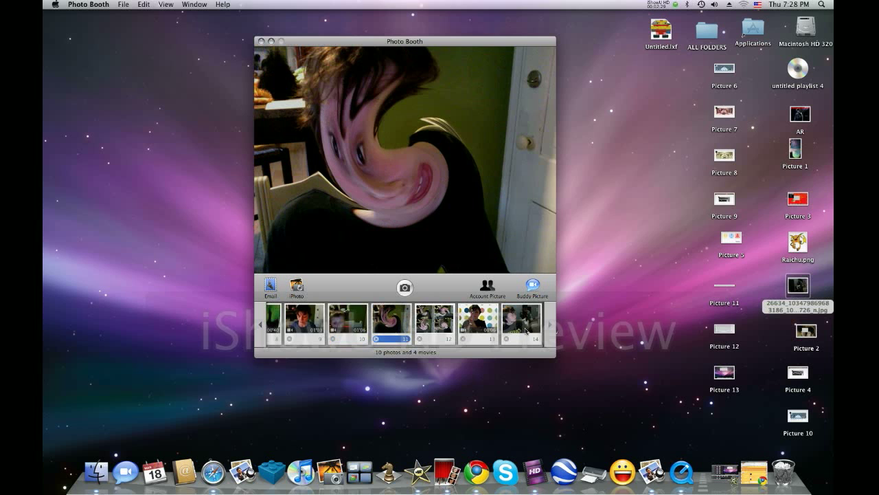
left_click(491, 324)
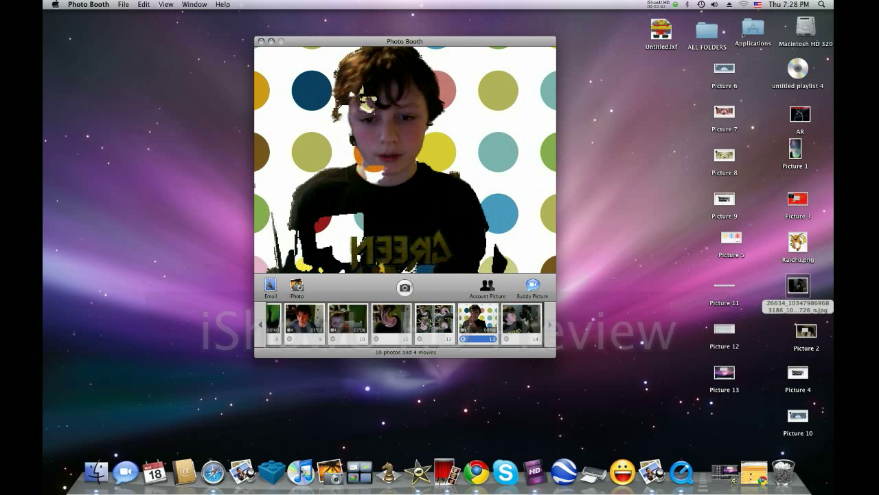
Step: Export the guitar player backdrop photo to iPhoto and close the iPhoto window after the import
left_click(519, 322)
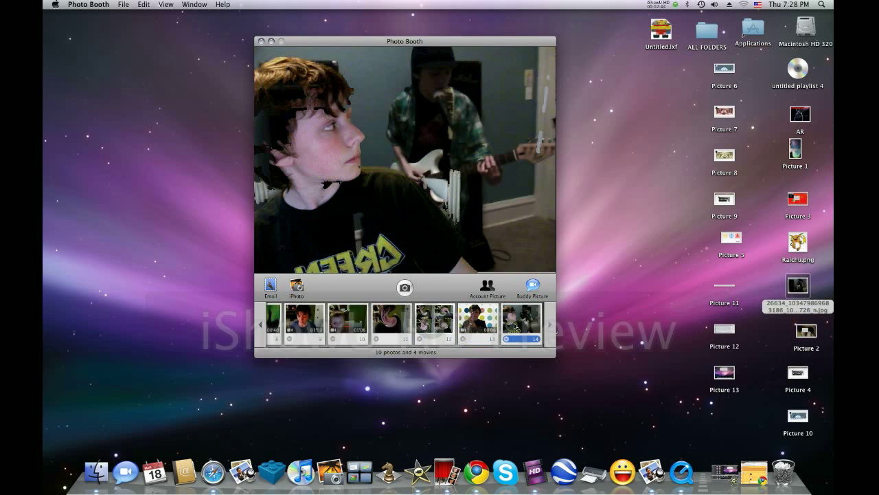
left_click(297, 288)
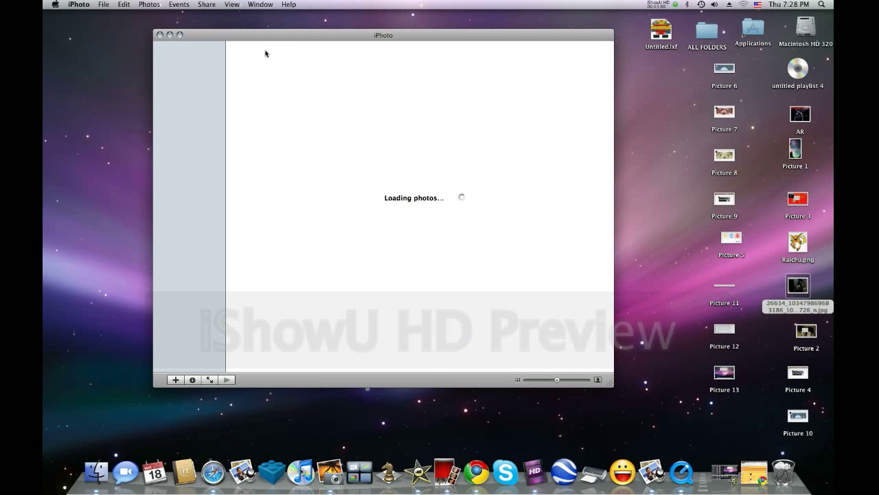
left_click_drag(273, 38, 194, 21)
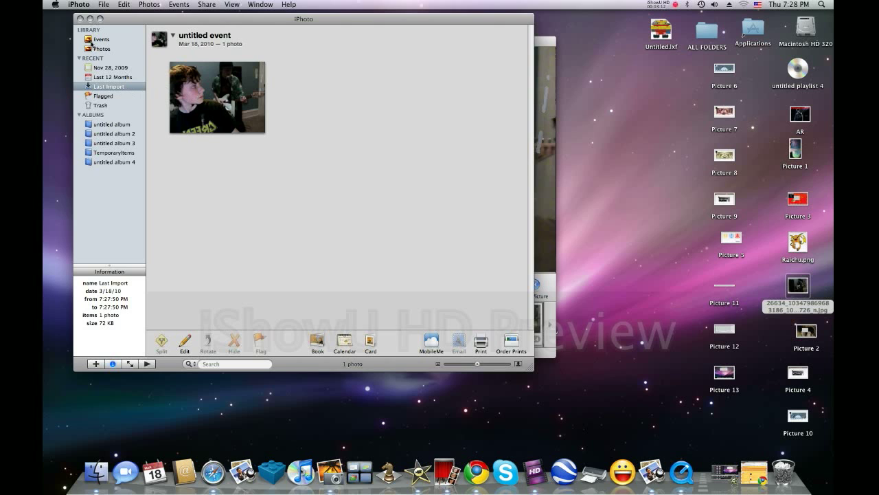
left_click(80, 18)
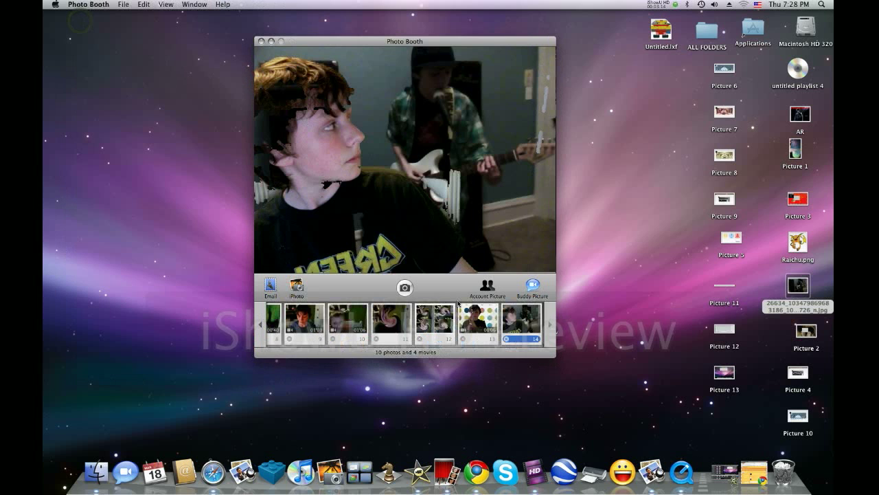